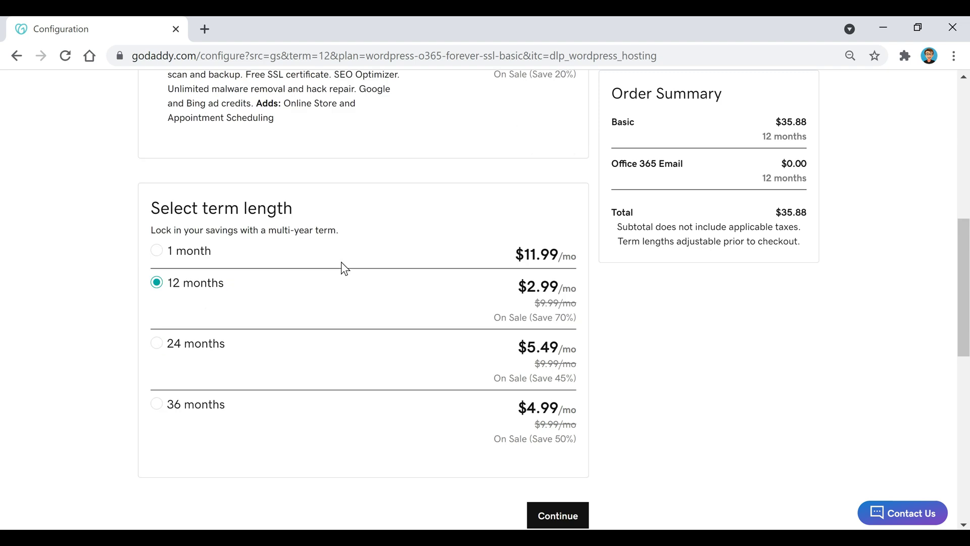
- Accept the 12-month plan configuration and continue to the free domain offer
scroll(543, 329, down, 2)
scroll(600, 318, down, 2)
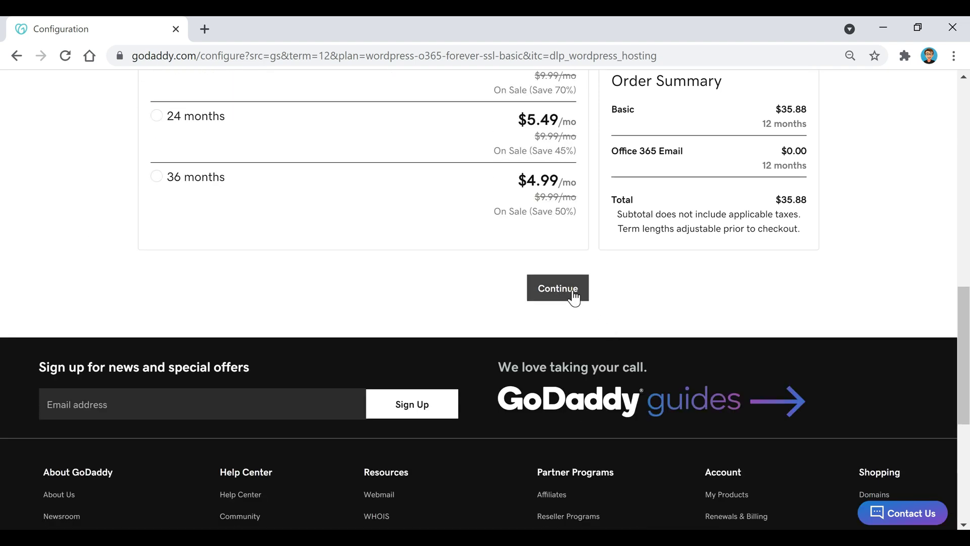
click(547, 289)
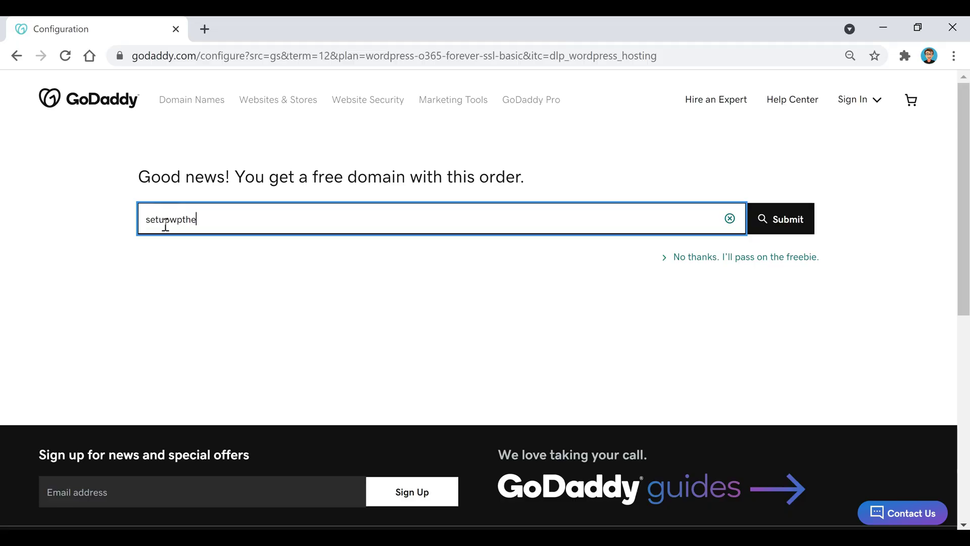
- Search for setupwpthemes.com and claim it as the free domain
text(mes.com)
click(787, 226)
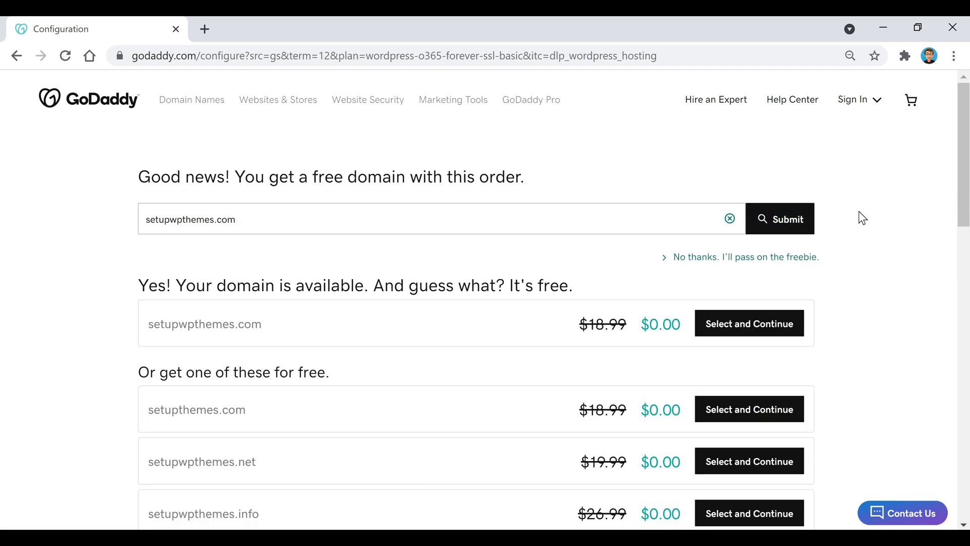
click(770, 321)
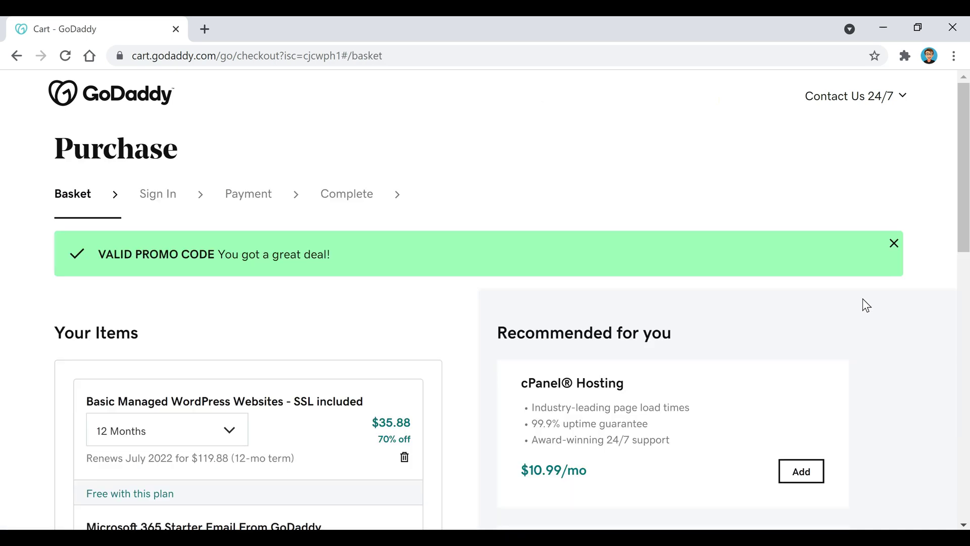
- Review the basket with the free setupwpthemes.com domain and proceed to checkout
scroll(466, 298, down, 2)
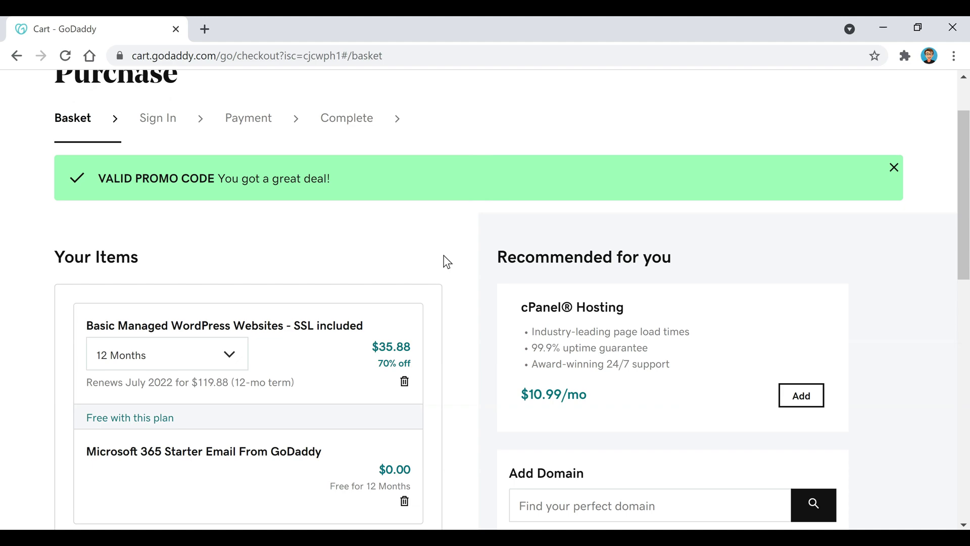
scroll(447, 261, down, 3)
scroll(447, 261, down, 5)
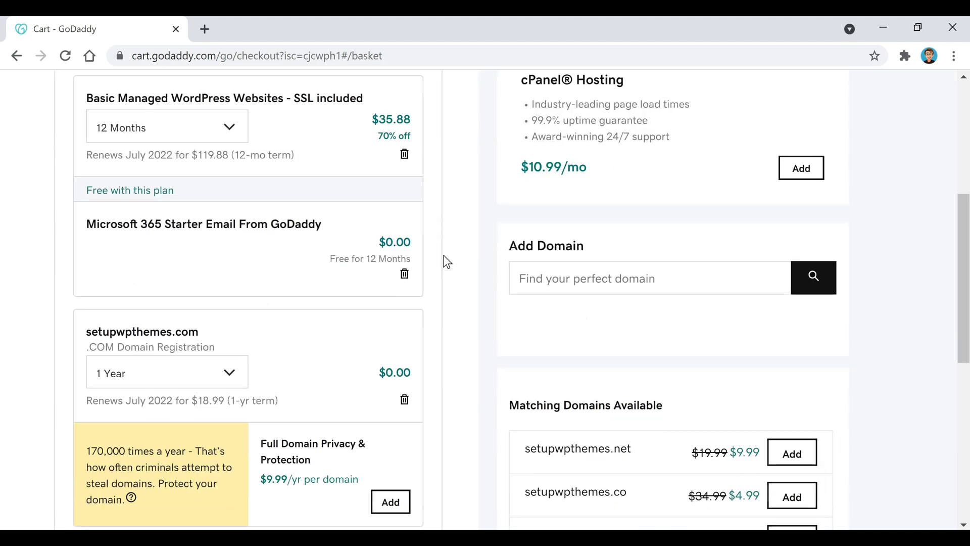
scroll(447, 261, down, 5)
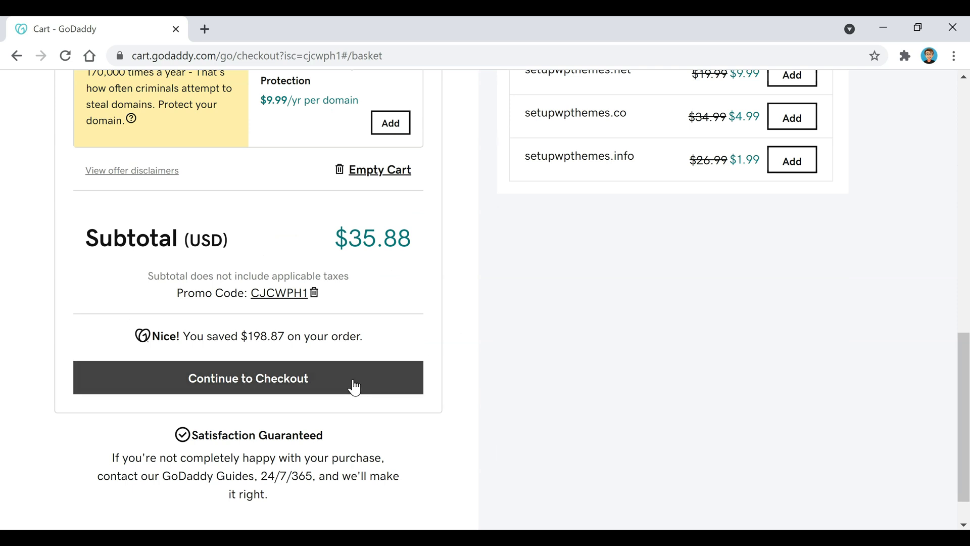
click(353, 384)
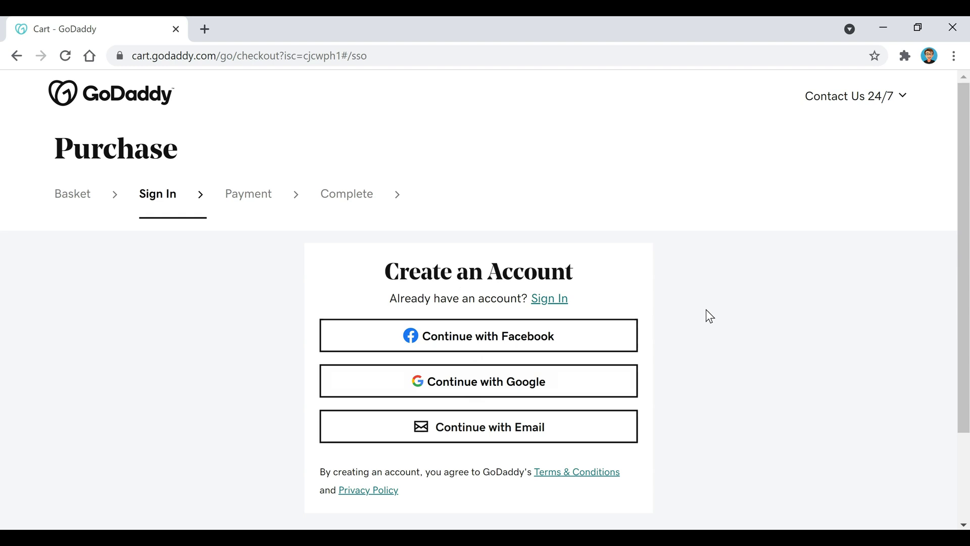
- Create a GoDaddy account with an email address, username and password
click(494, 428)
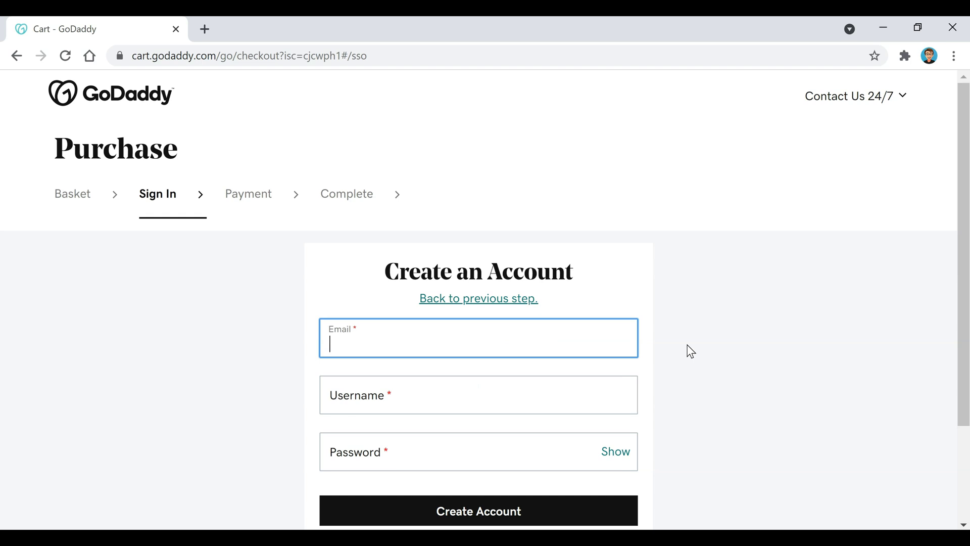
text(example)
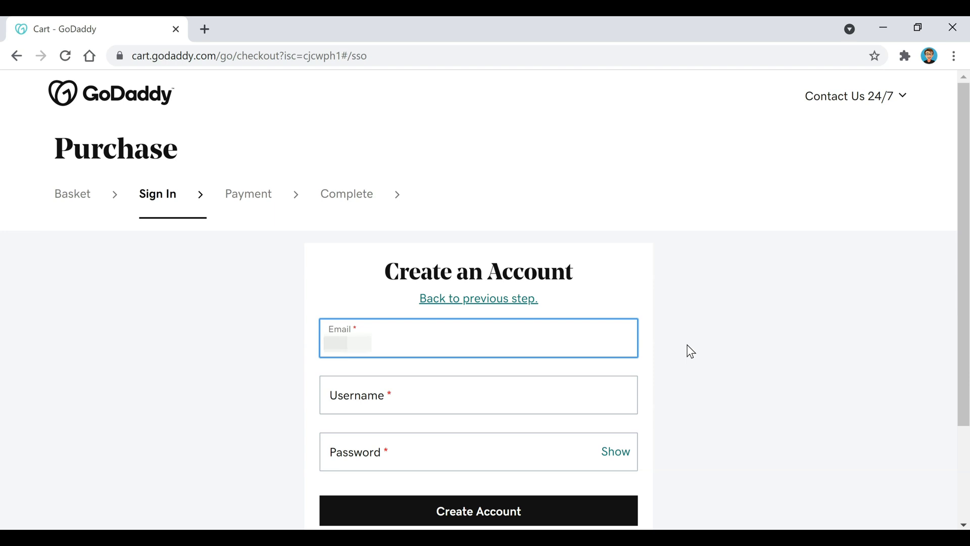
text(@gm)
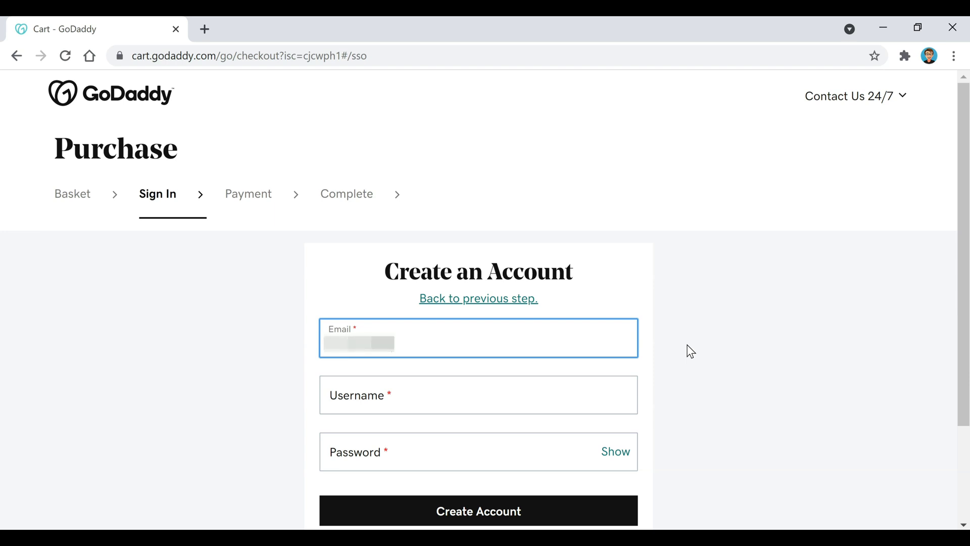
text(@gmail.com)
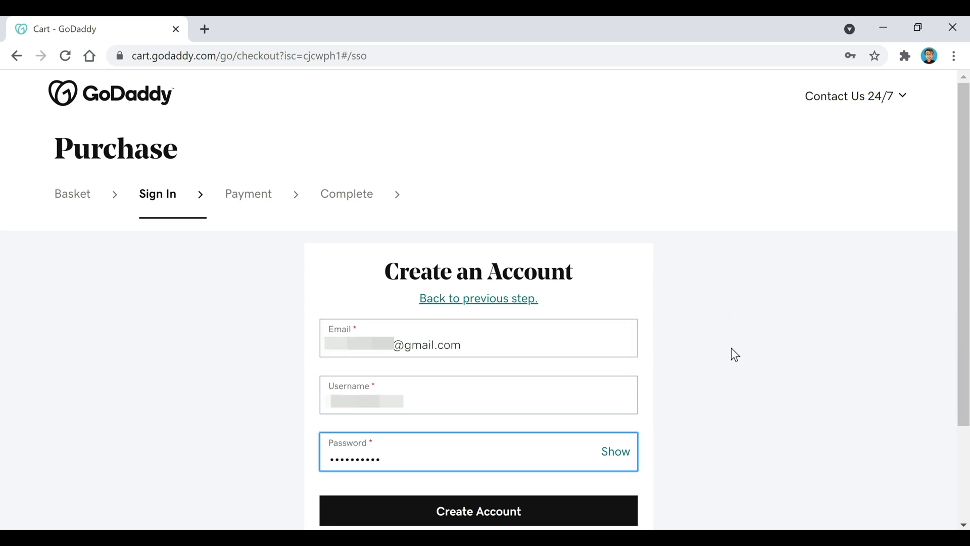
click(534, 515)
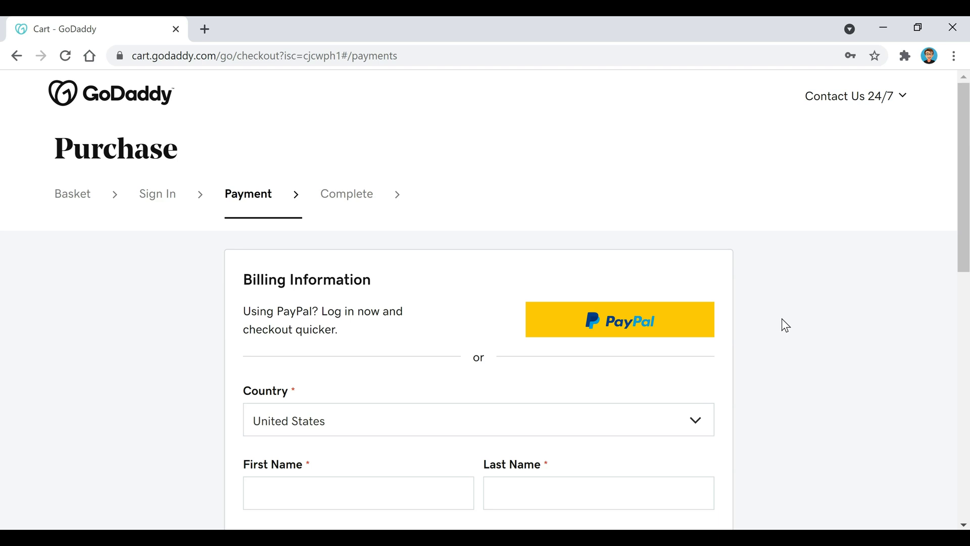
- Pay for the $36.06 order through PayPal and complete the purchase
click(651, 327)
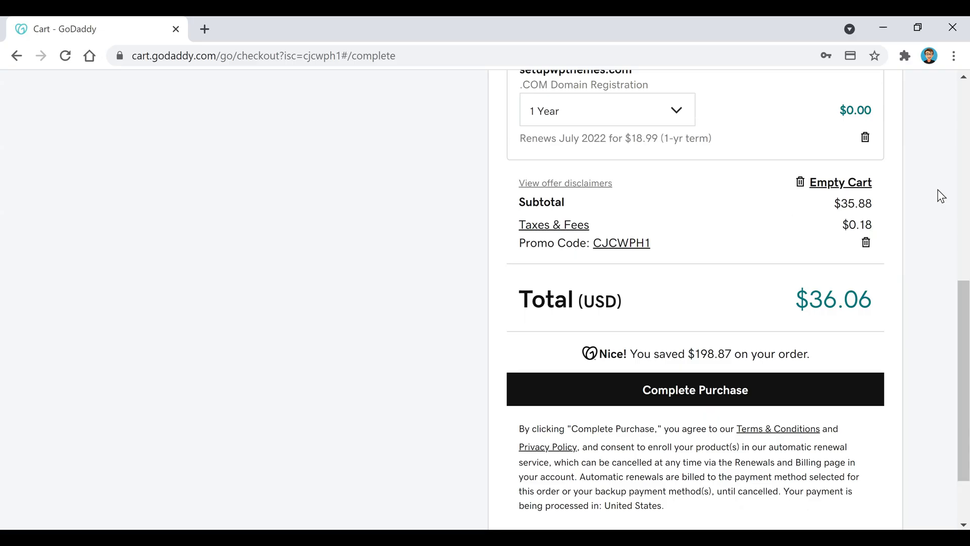
click(875, 407)
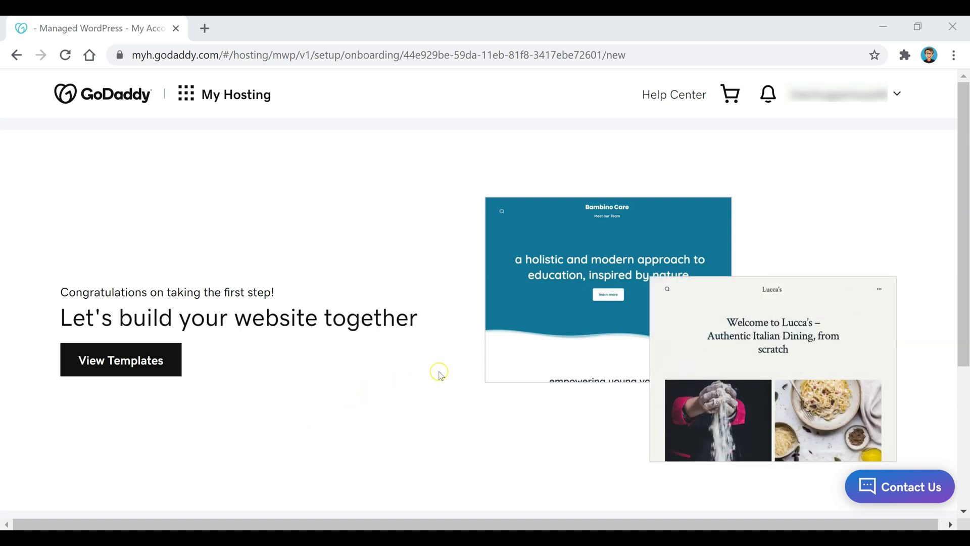
- Choose manual WordPress setup, set the admin username and password, and pick North America
scroll(440, 374, down, 4)
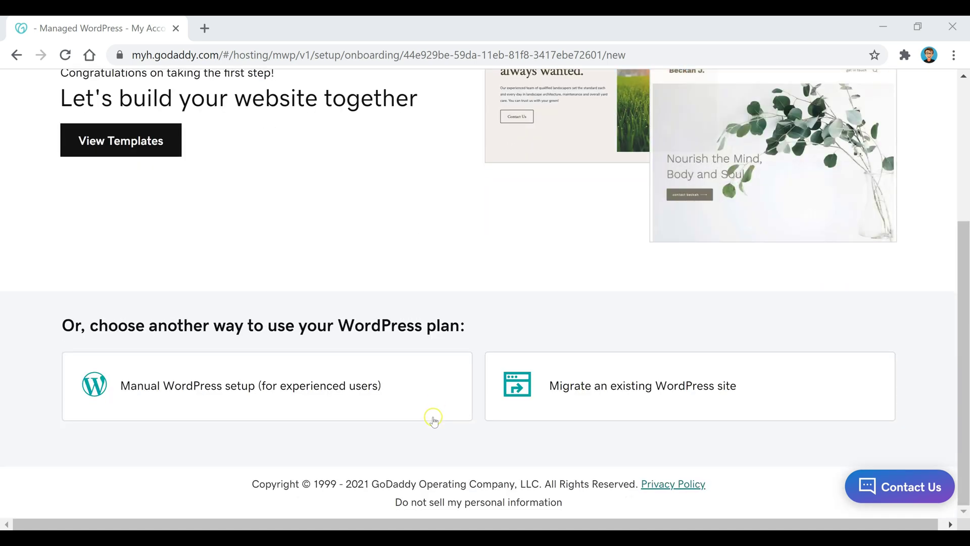
click(215, 387)
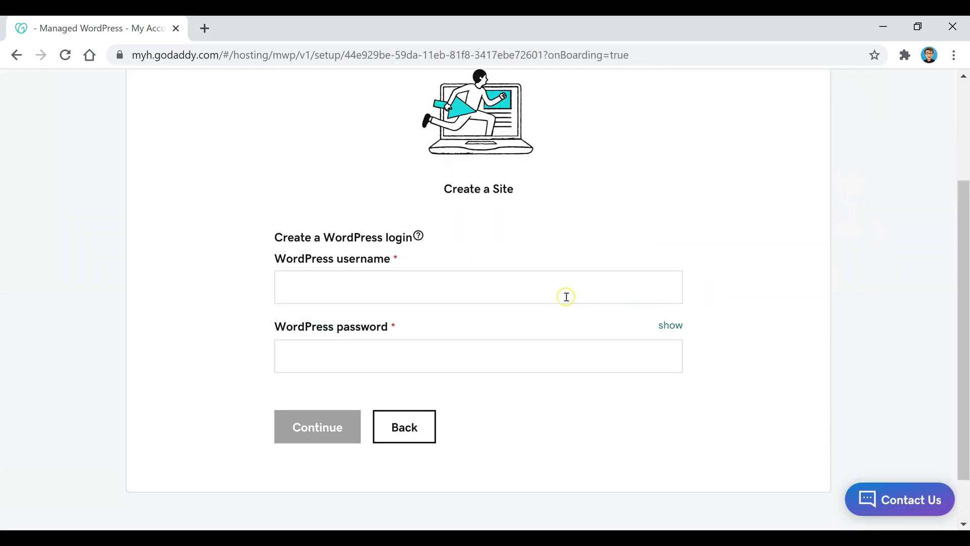
click(566, 296)
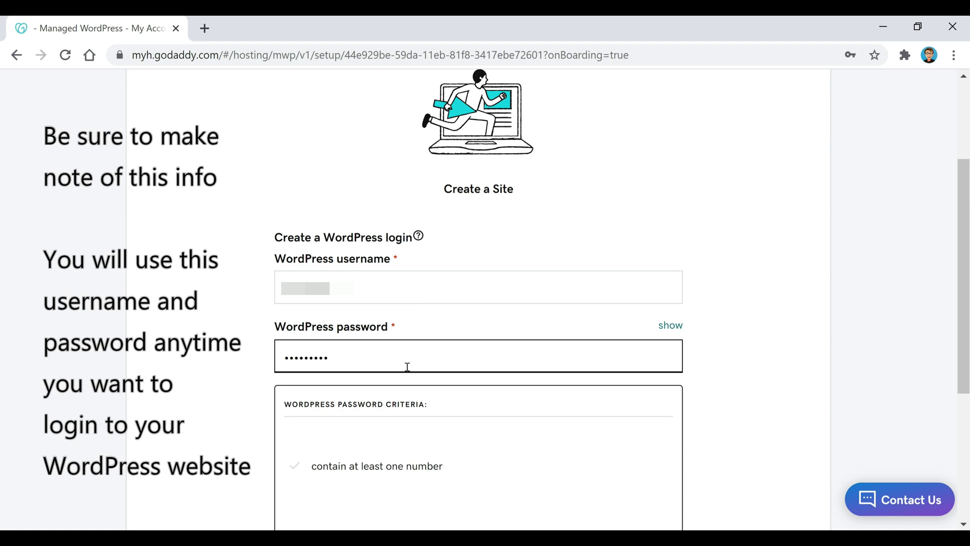
text(12)
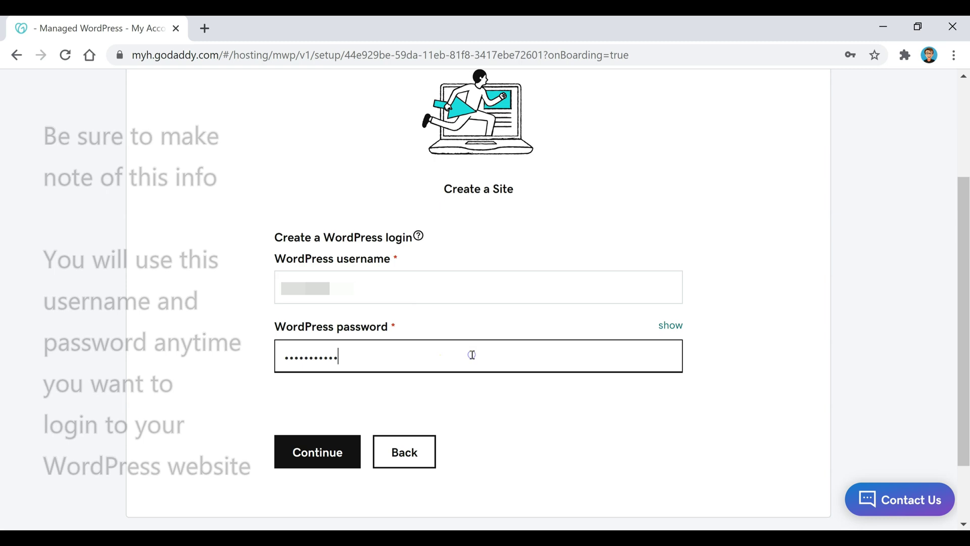
click(323, 455)
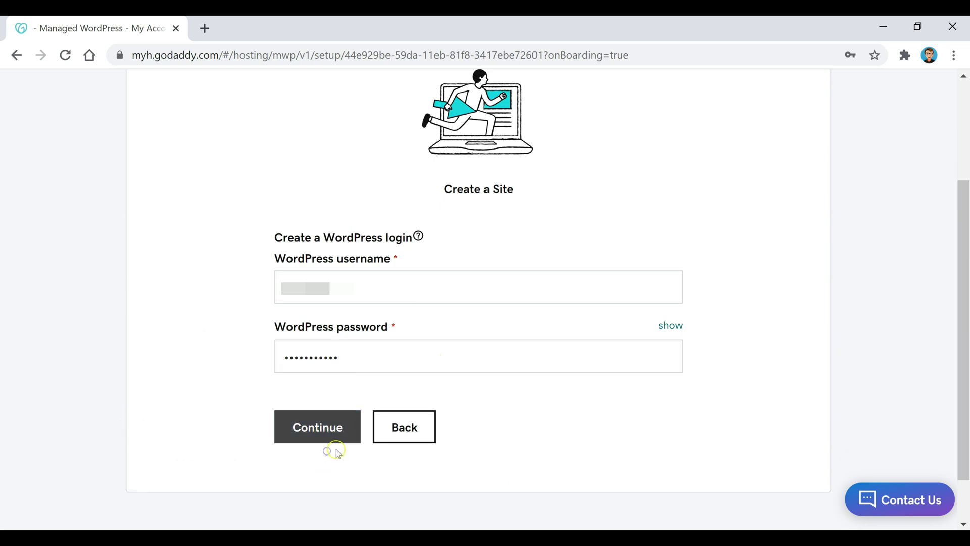
click(319, 436)
click(380, 451)
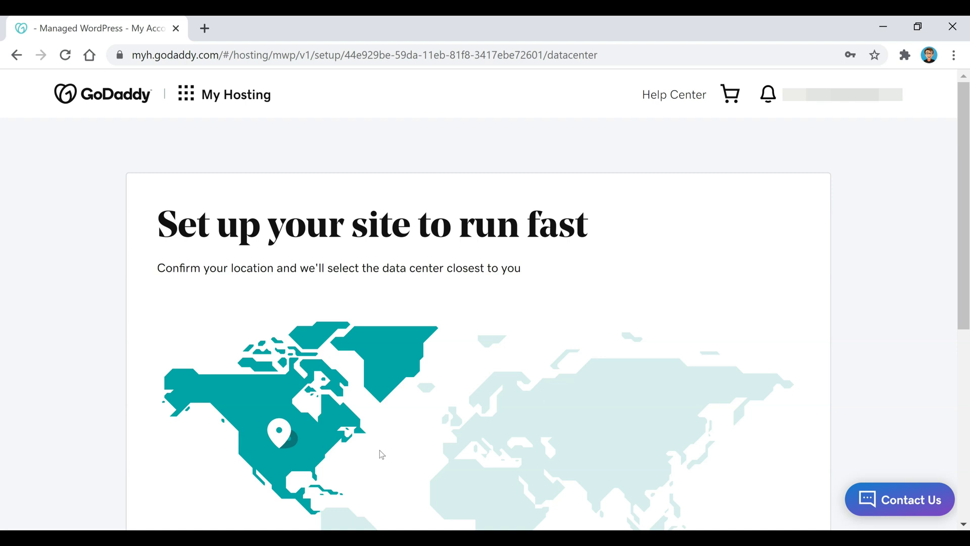
- Confirm North America as the site's data center location and install the site
scroll(307, 243, down, 5)
click(152, 256)
click(270, 206)
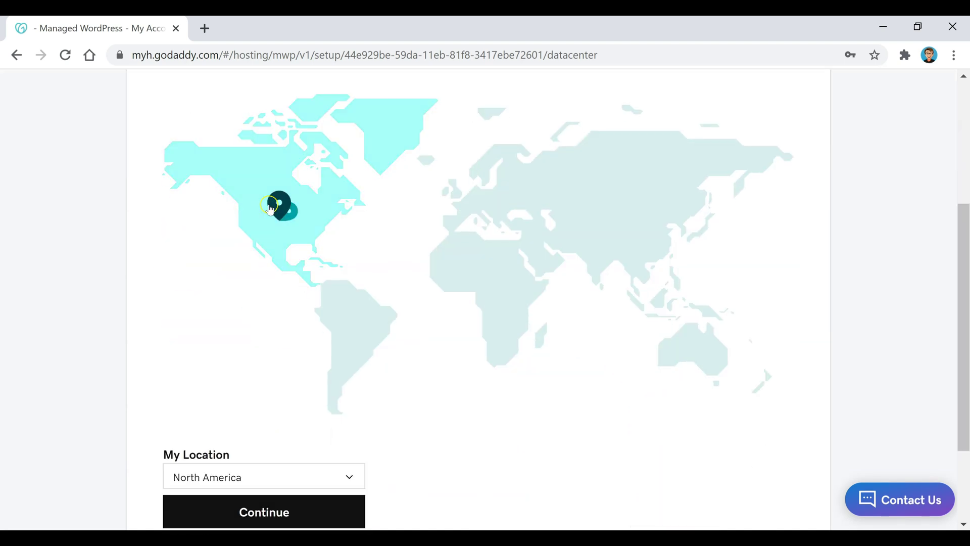
scroll(270, 209, down, 2)
click(287, 449)
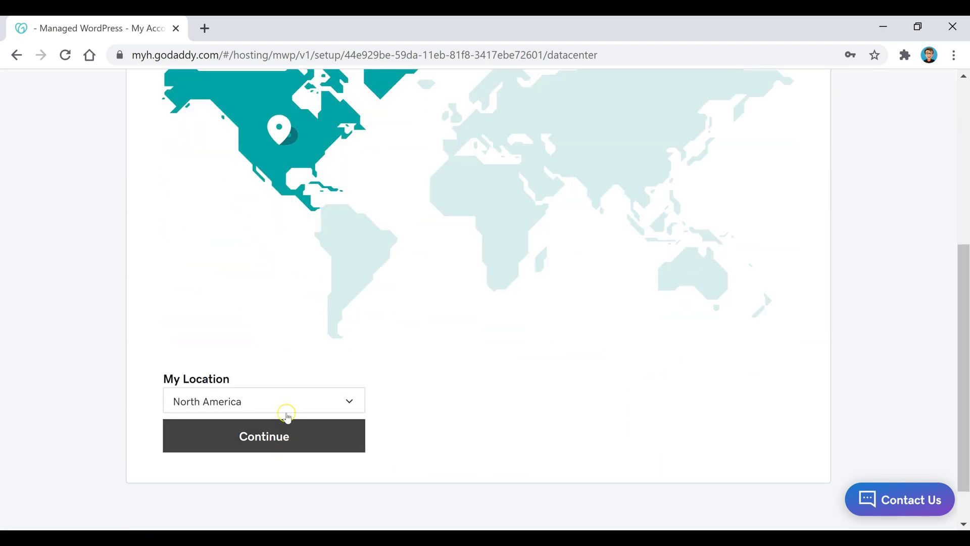
click(277, 448)
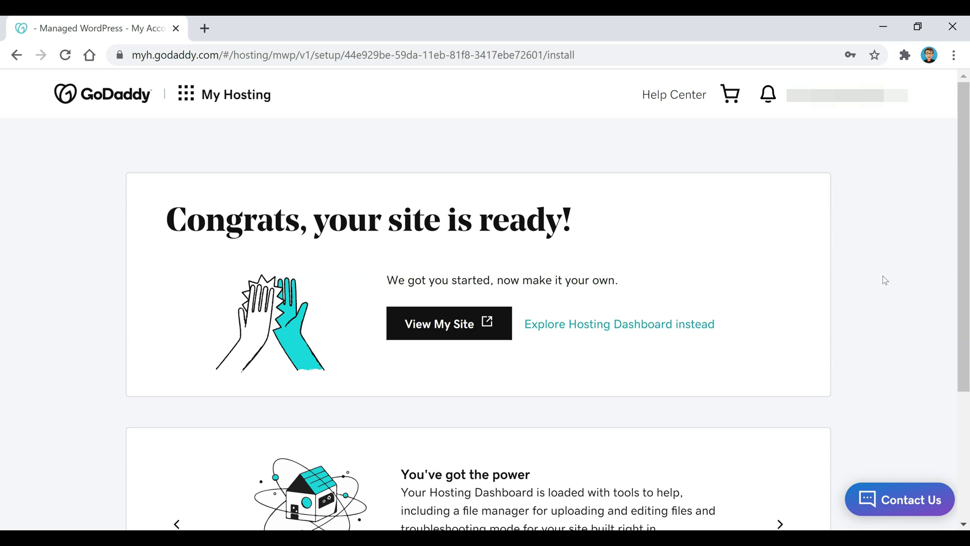
- Open the new site in a new tab and go to its WordPress Dashboard
click(447, 322)
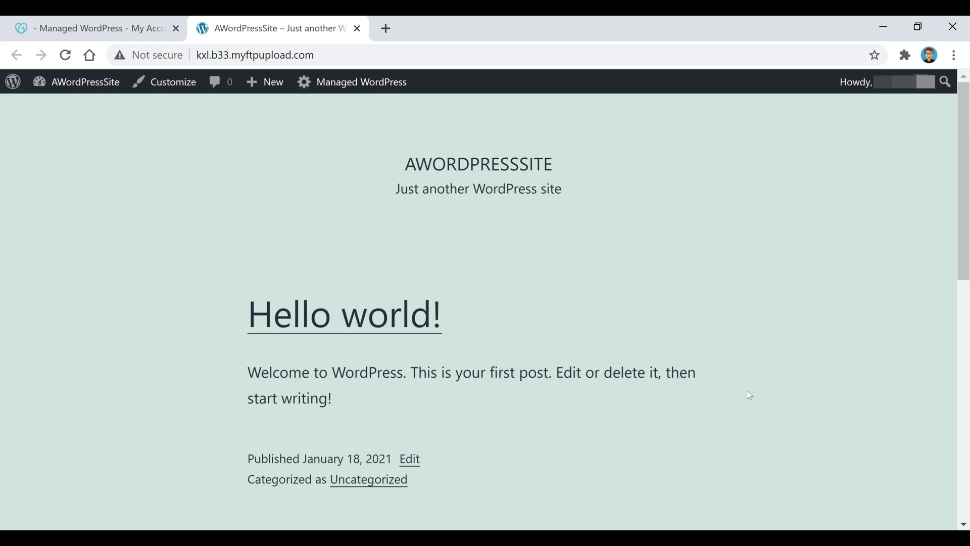
mouse_move(41, 82)
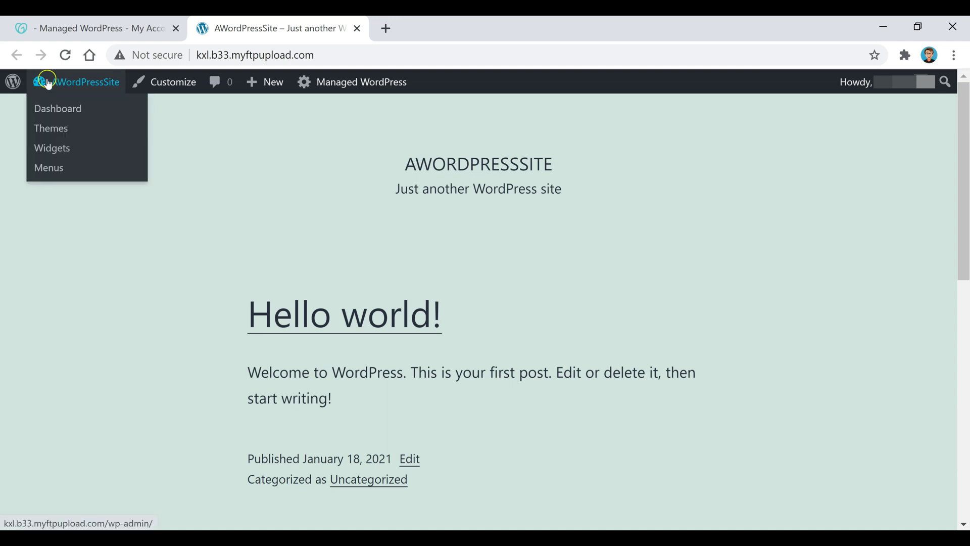
click(68, 108)
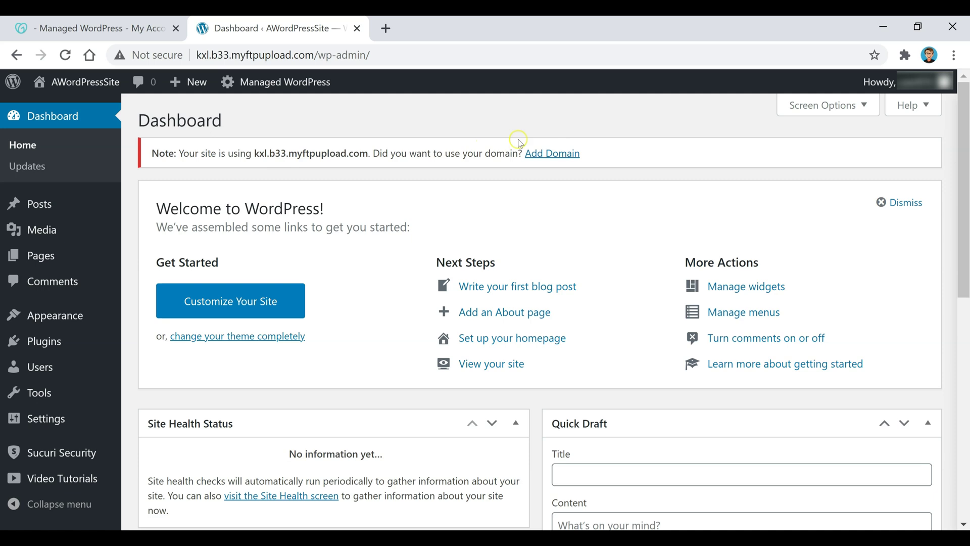
- Attach examplename456.com as the site's primary domain and check the live-site confirmation
click(565, 157)
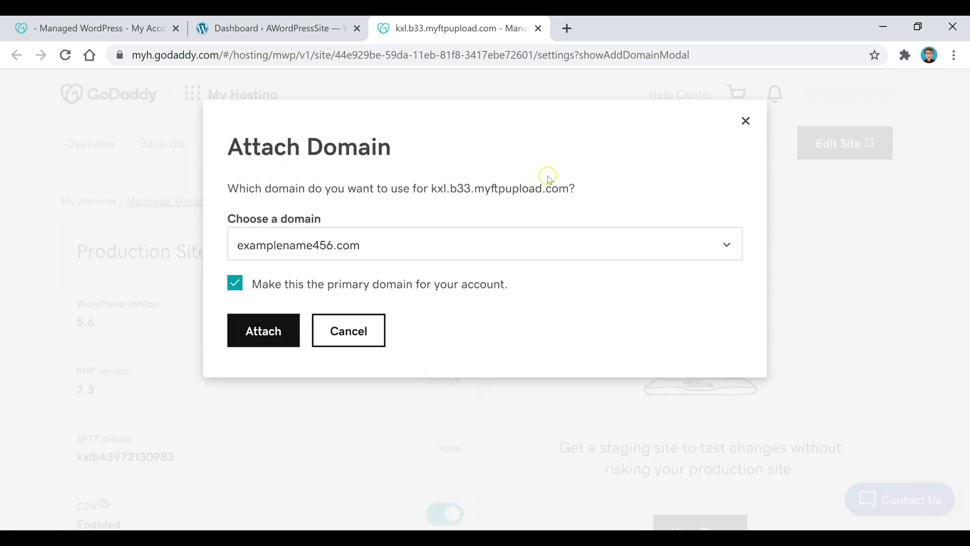
click(425, 245)
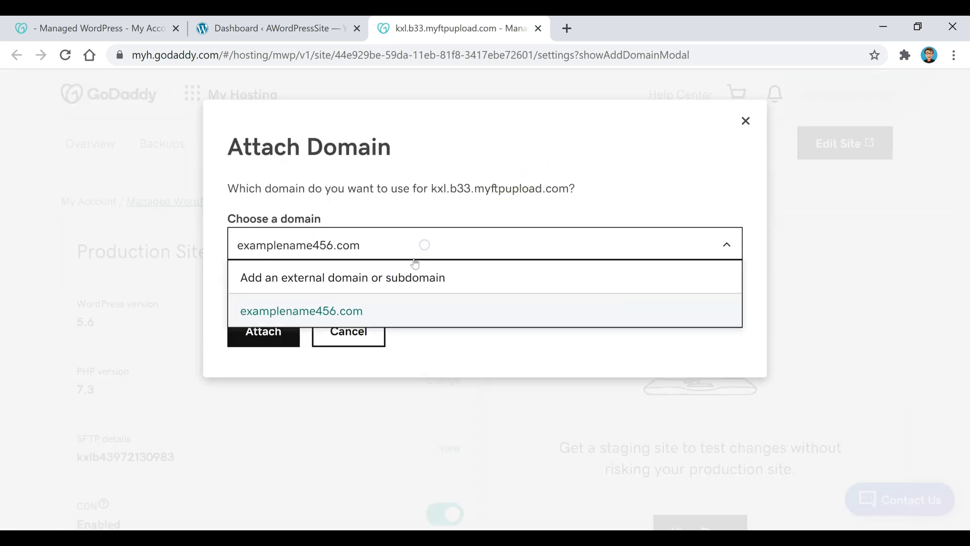
click(369, 310)
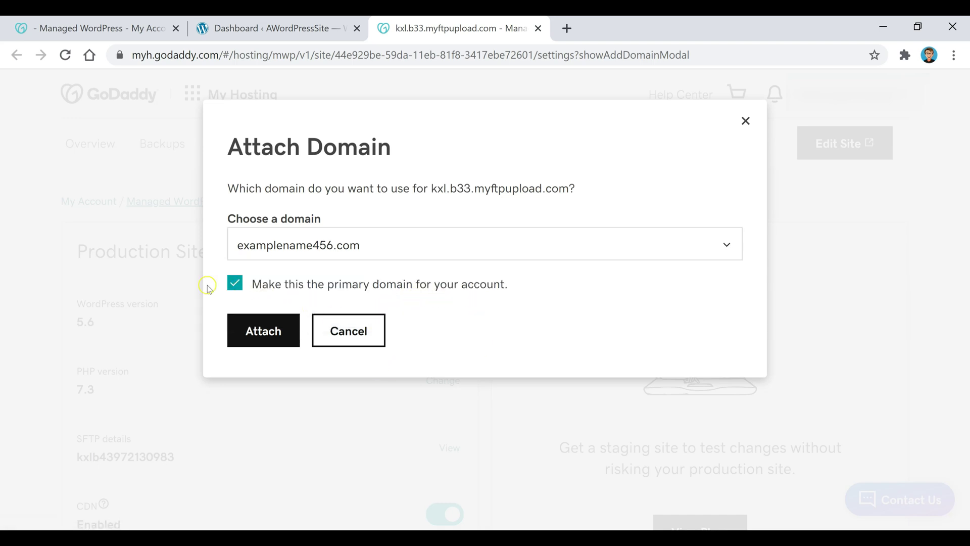
click(265, 343)
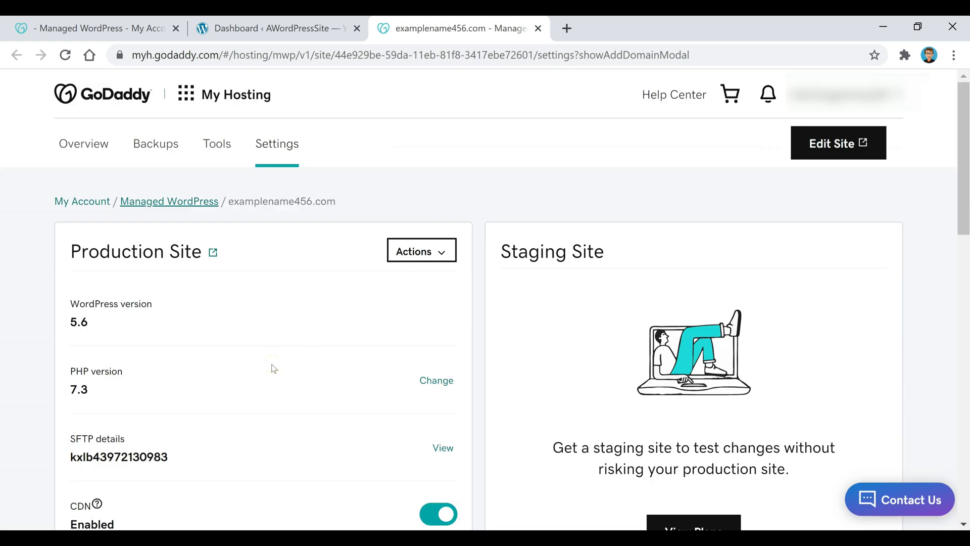
scroll(418, 192, down, 5)
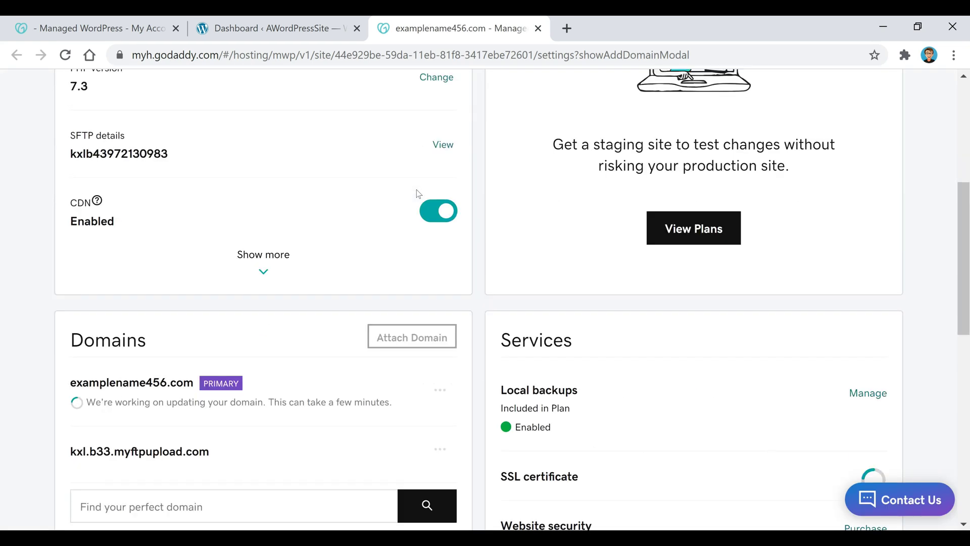
scroll(416, 191, down, 3)
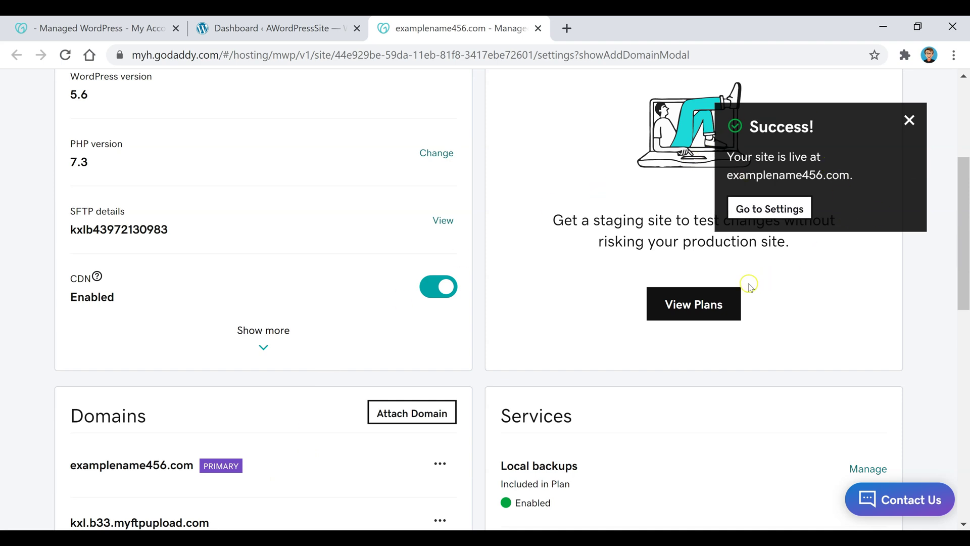
scroll(790, 213, up, 5)
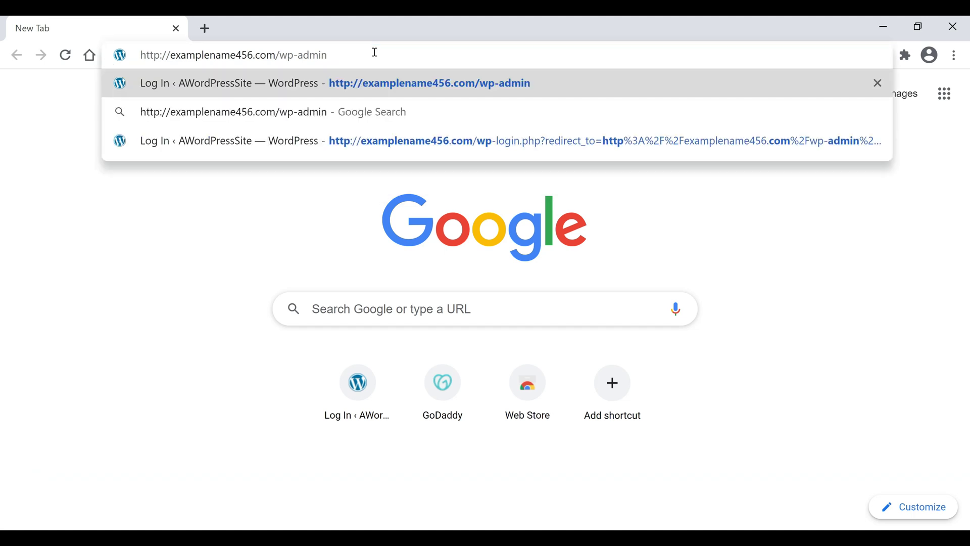
- Go to examplename456.com/wp-admin and log in with the saved WordPress credentials
drag(357, 52, 276, 57)
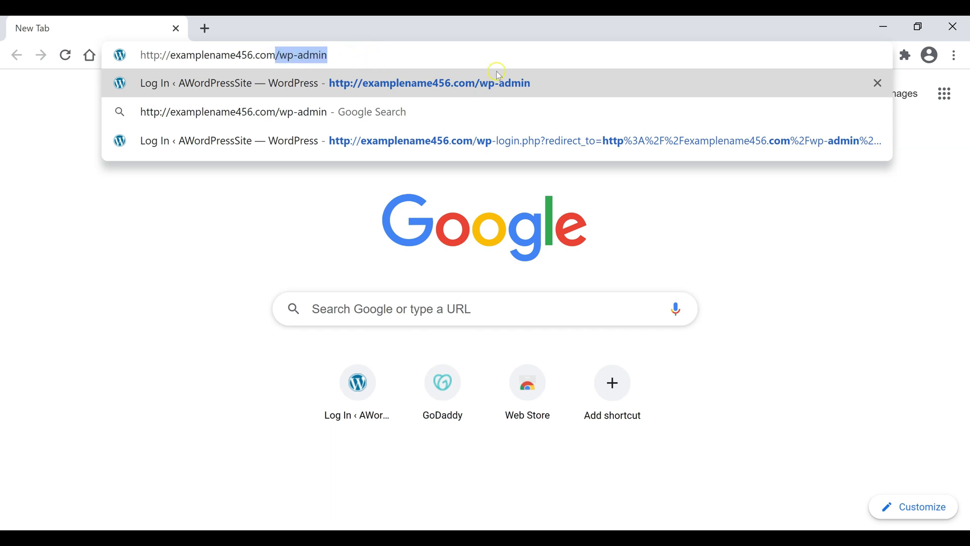
click(362, 57)
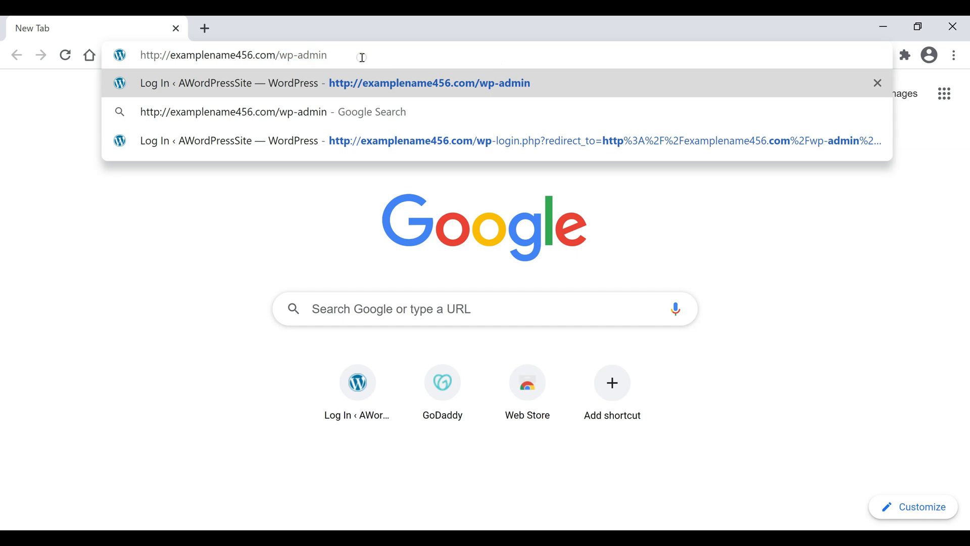
key(Return)
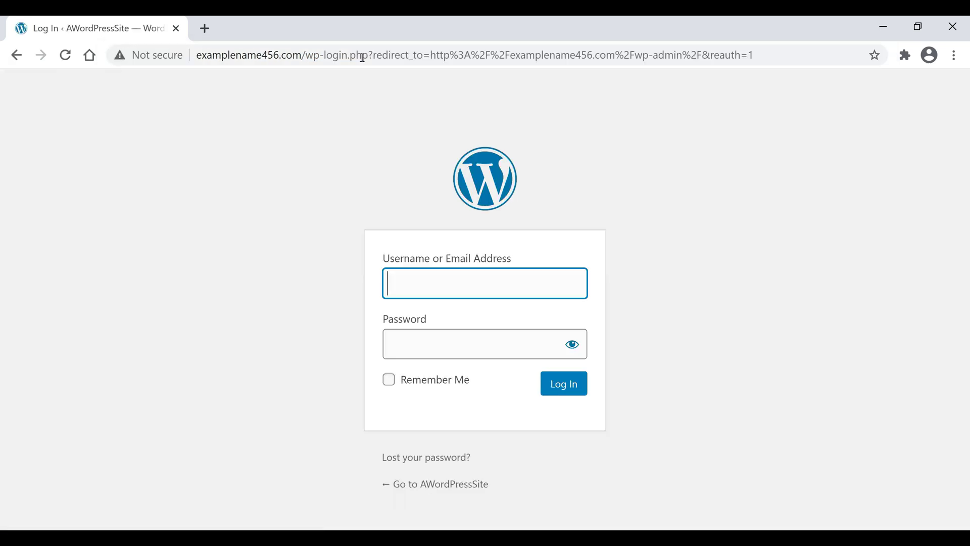
click(498, 340)
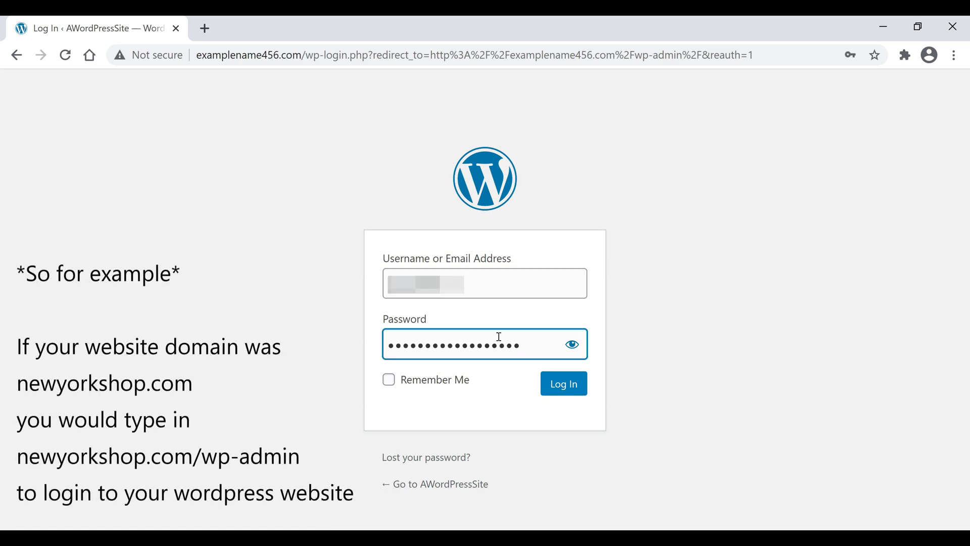
text(•••••)
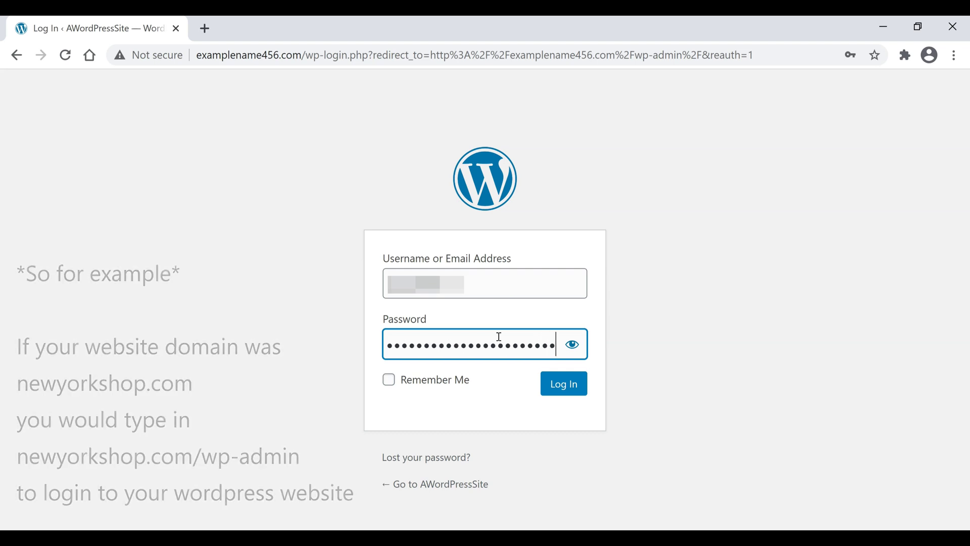
key(Return)
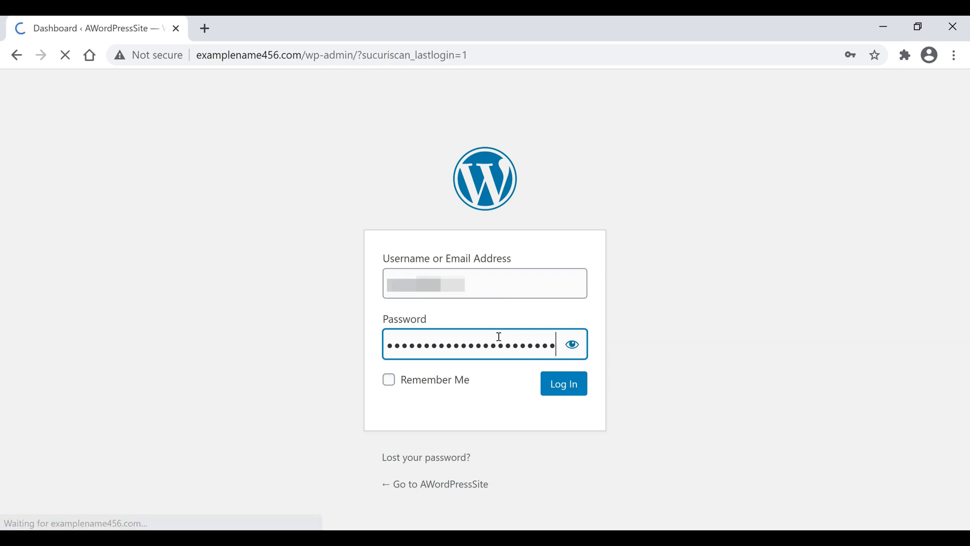